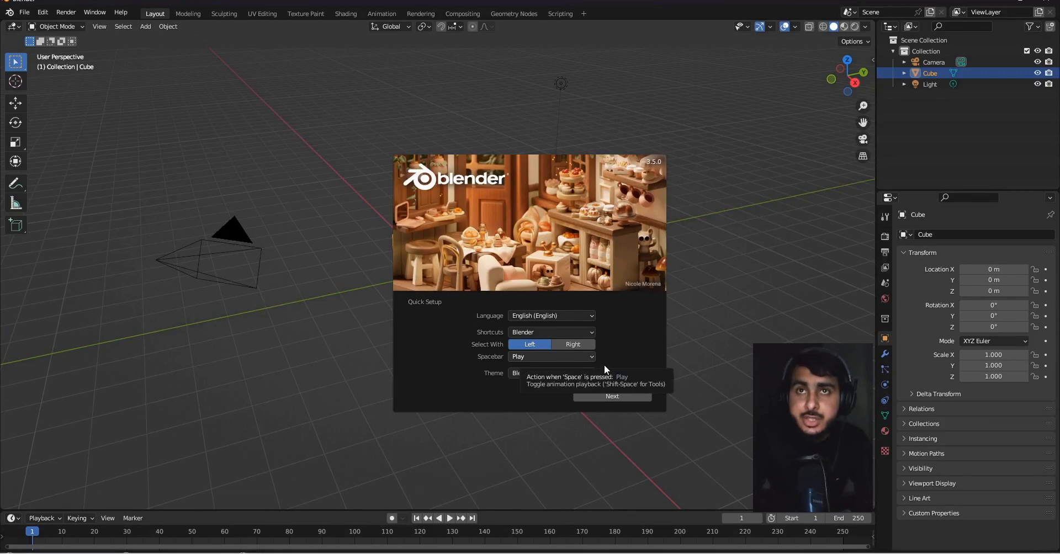
Browse the interface language list and keep English.
left_click(567, 318)
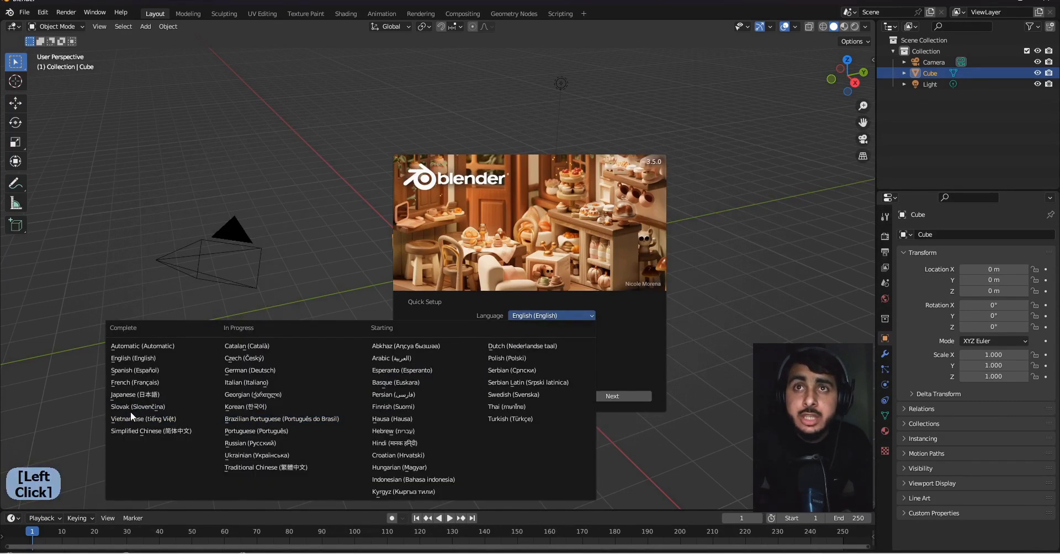
left_click(551, 315)
left_click(551, 315)
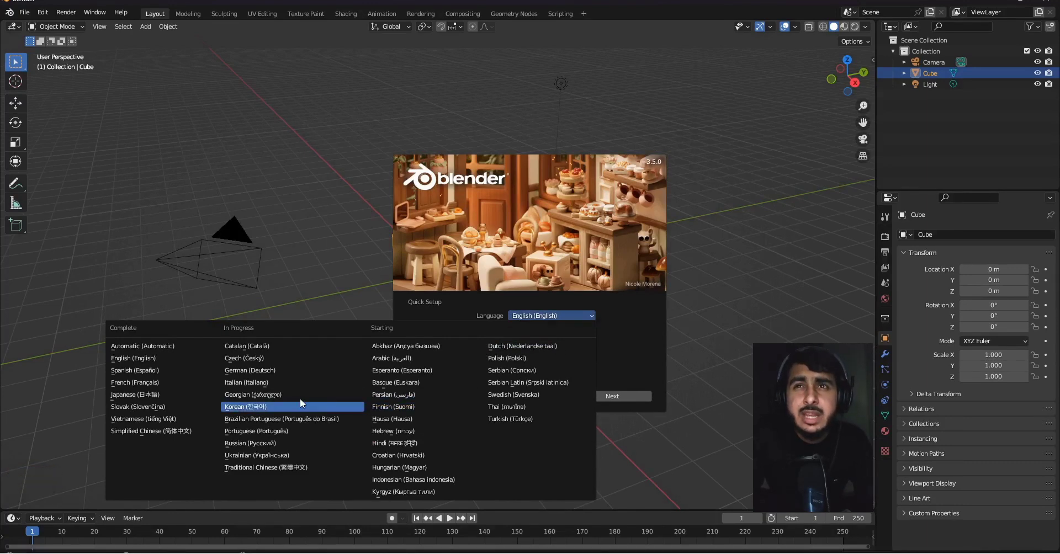
key("Escape")
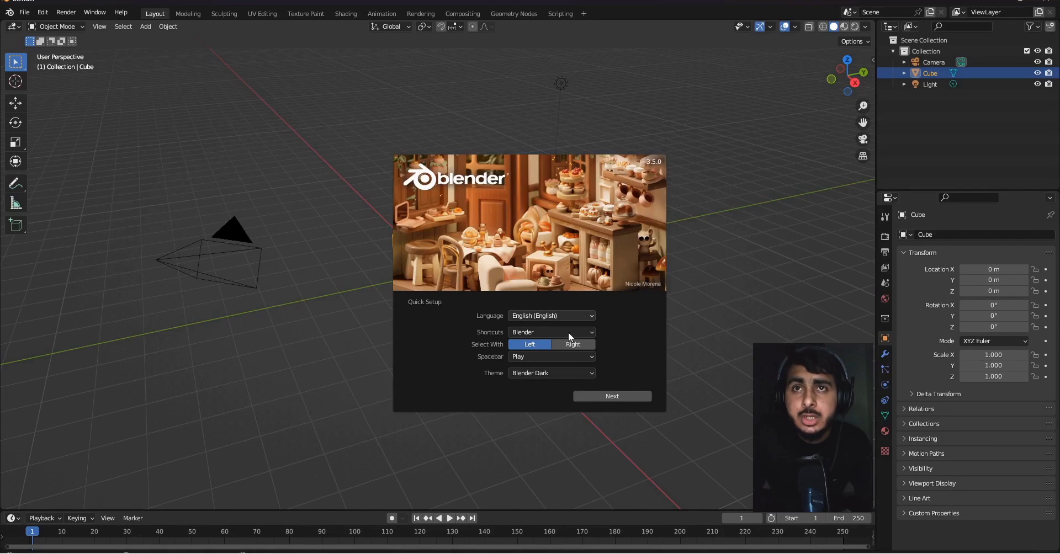
Keep Blender as the keyboard shortcut preset and Play as the spacebar action.
left_click(574, 334)
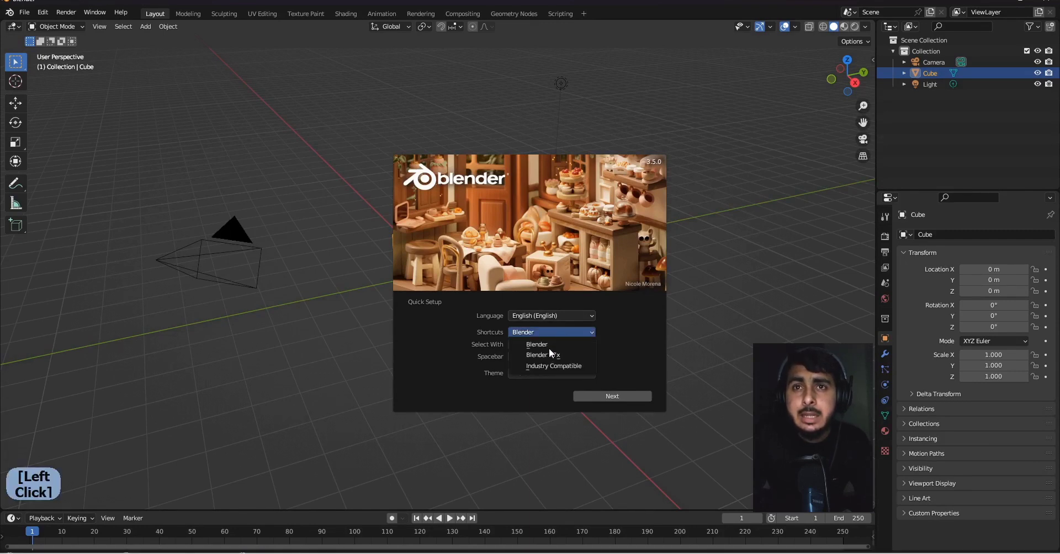
left_click(551, 348)
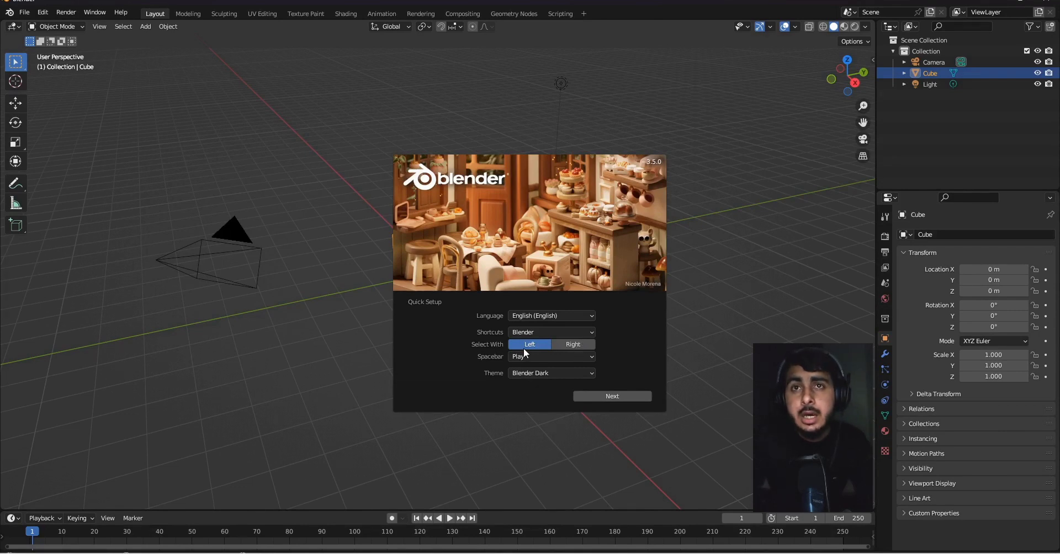
left_click(535, 357)
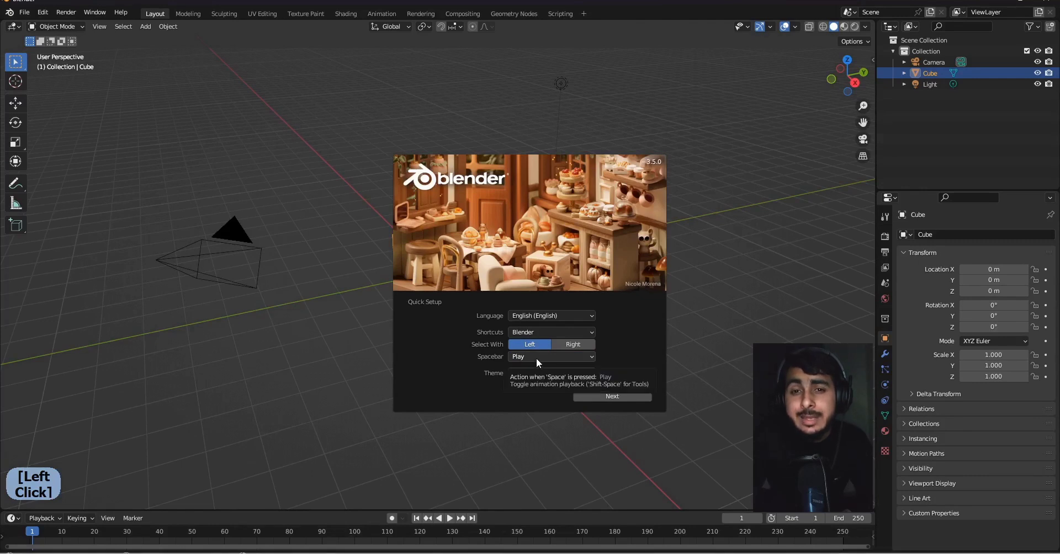
left_click(526, 358)
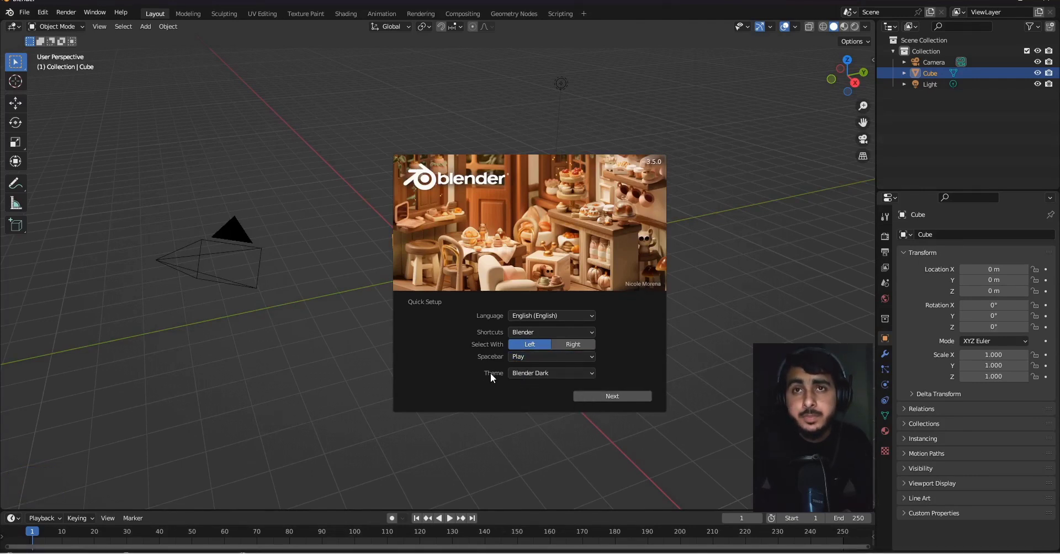
Keep the Blender Dark theme, finish Quick Setup, and start a new General file.
left_click(562, 373)
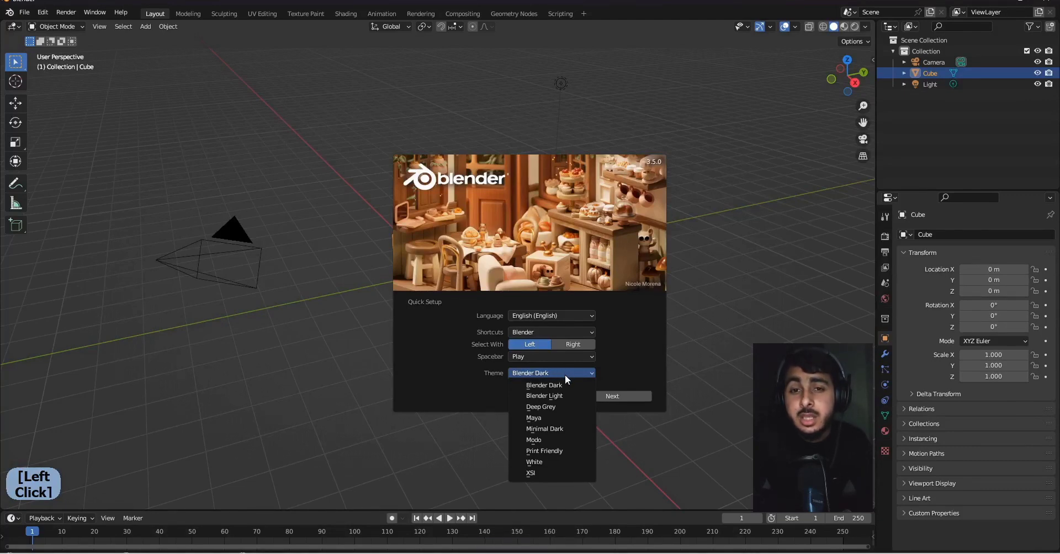
left_click(548, 389)
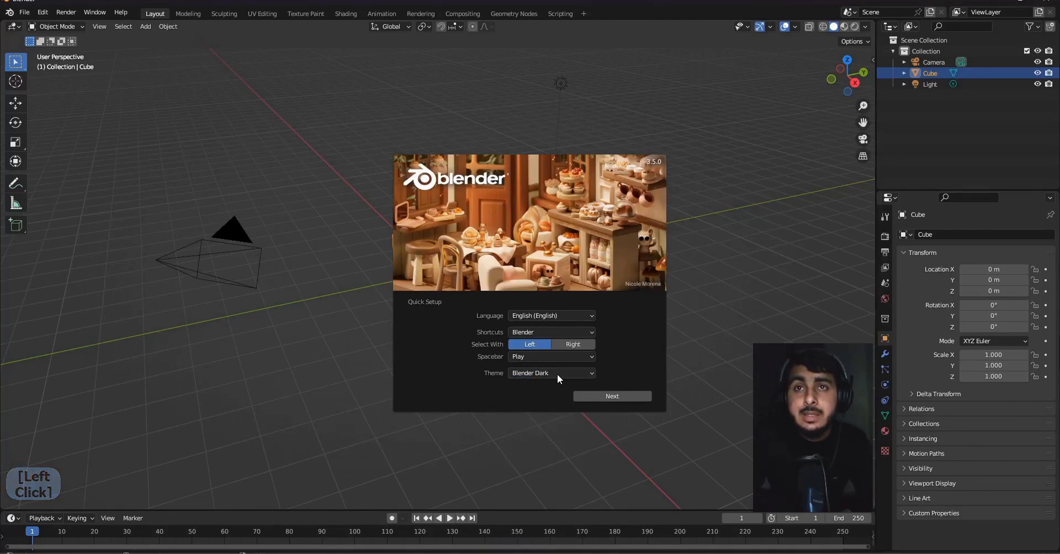
left_click(558, 374)
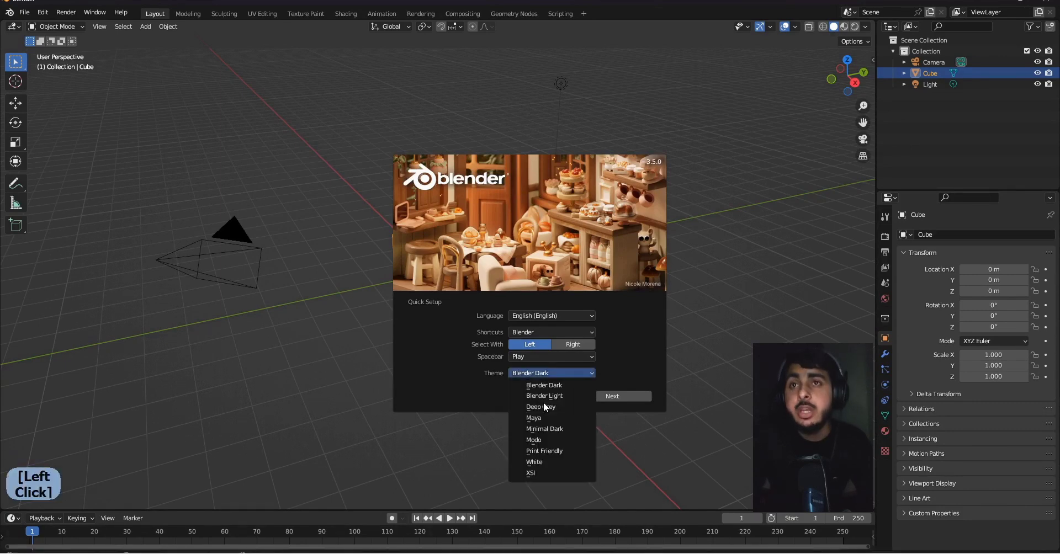
left_click(554, 387)
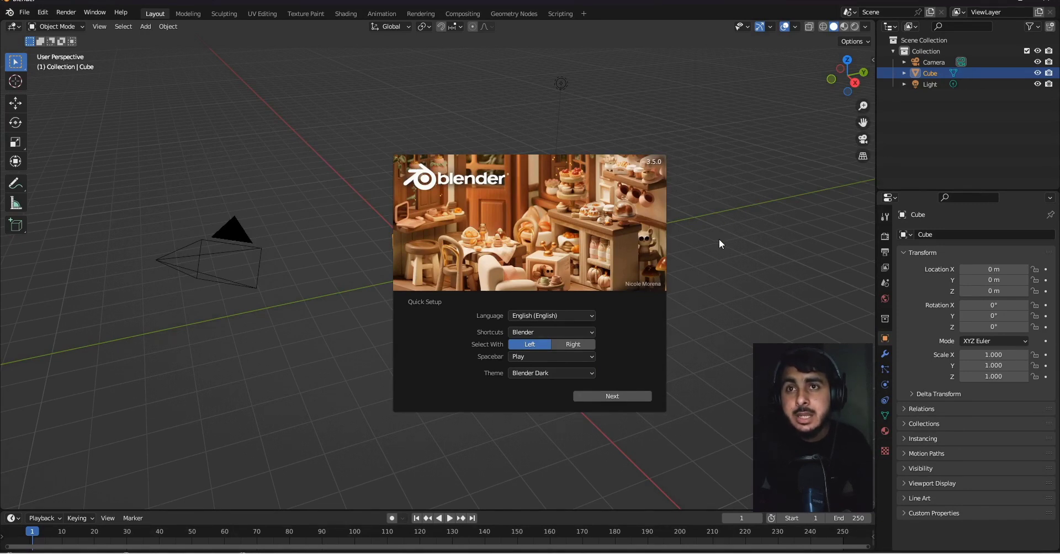
left_click(619, 396)
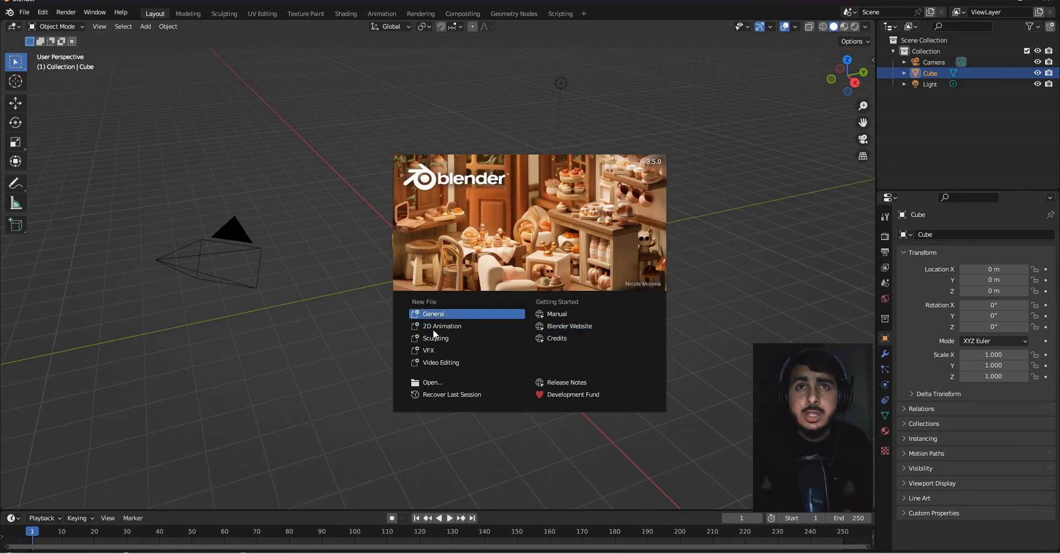
left_click(462, 318)
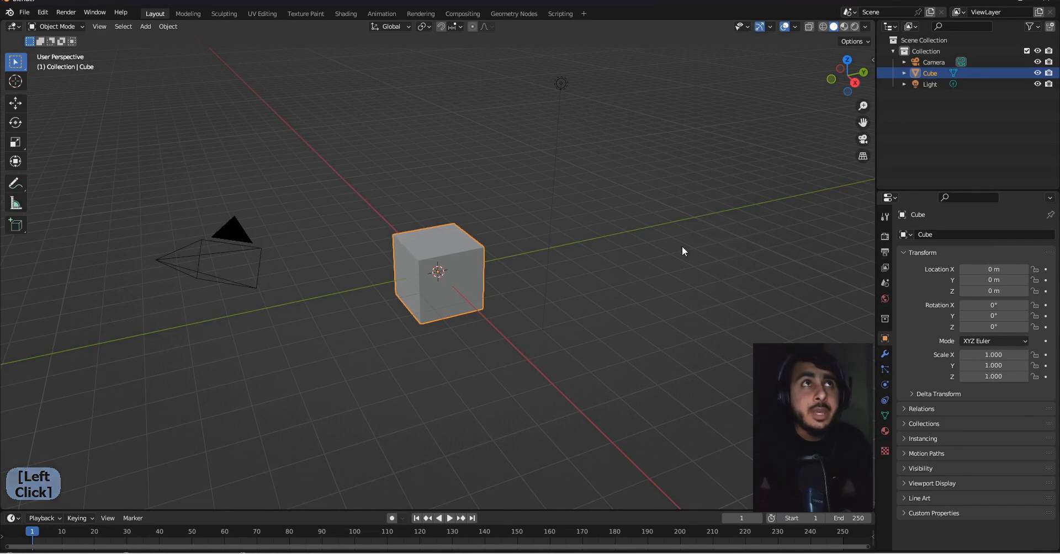
left_click(10, 12)
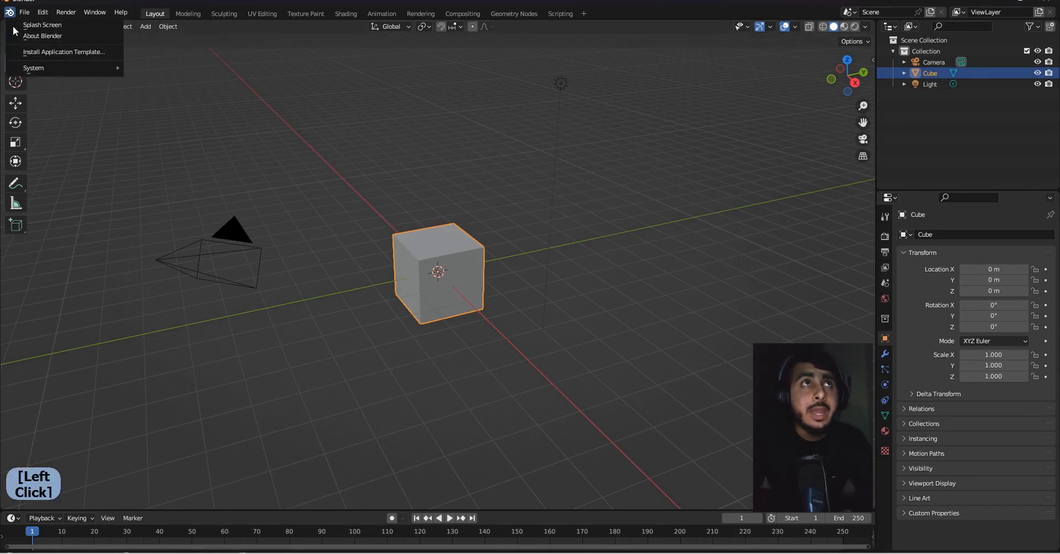
left_click(51, 25)
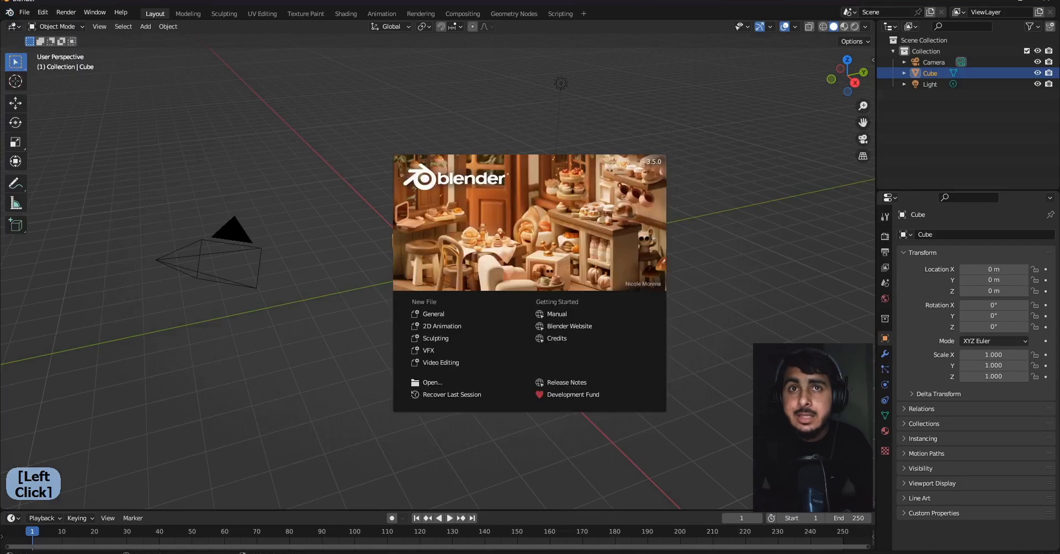
left_click(450, 313)
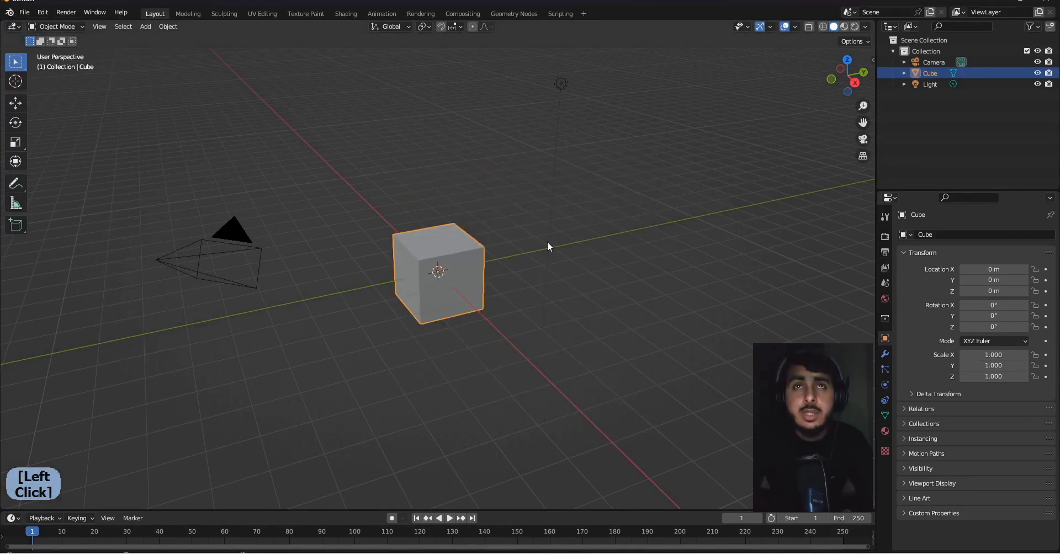